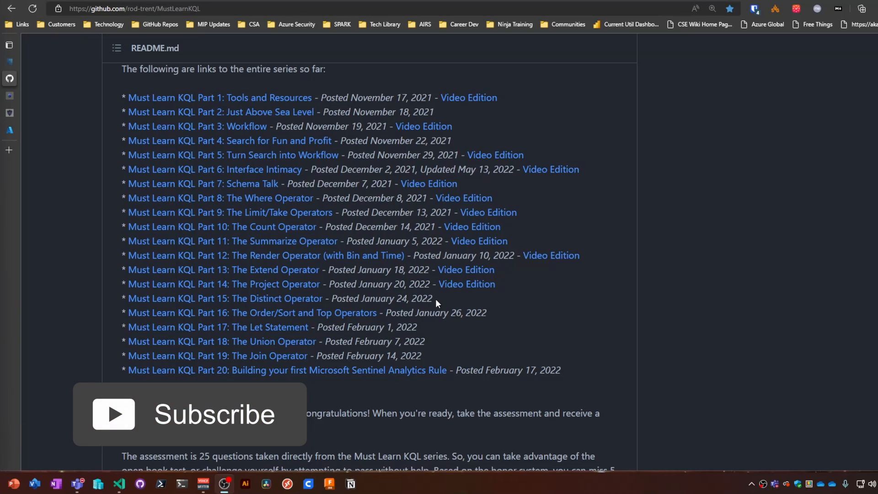
Step: Highlight the Part 15 Distinct Operator entry, then switch to the Azure Logs browser tab
mouse_move(436, 298)
mouse_down()
mouse_move(297, 311)
mouse_move(116, 300)
mouse_up()
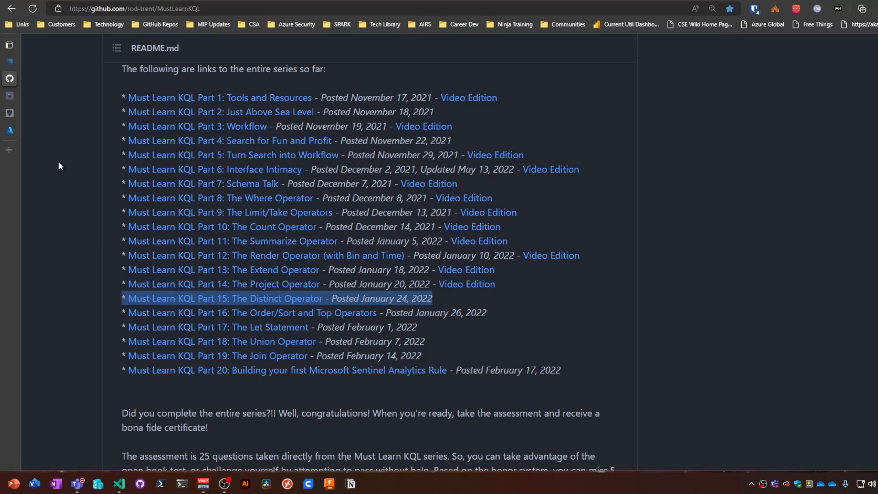
mouse_move(46, 130)
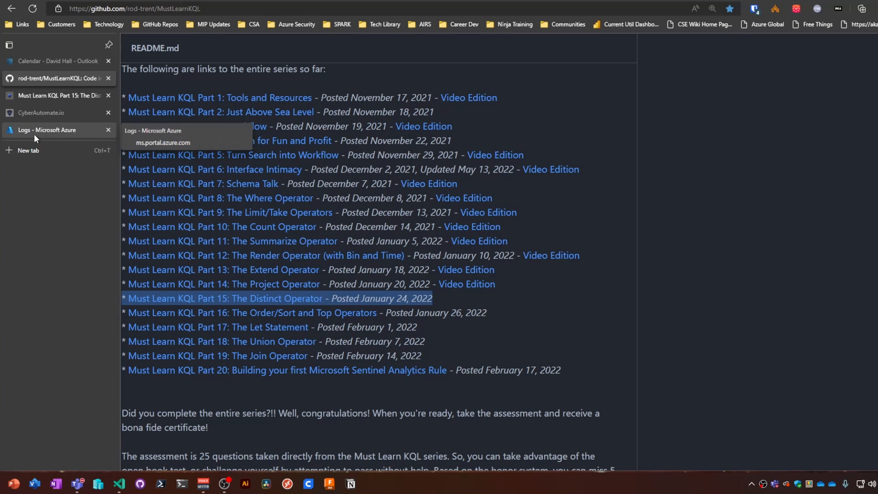
click(34, 133)
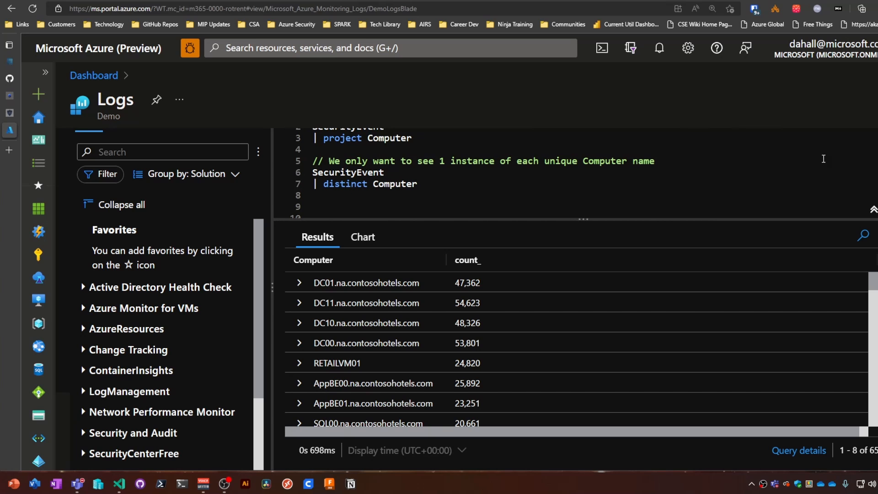
scroll(594, 149, up, 3)
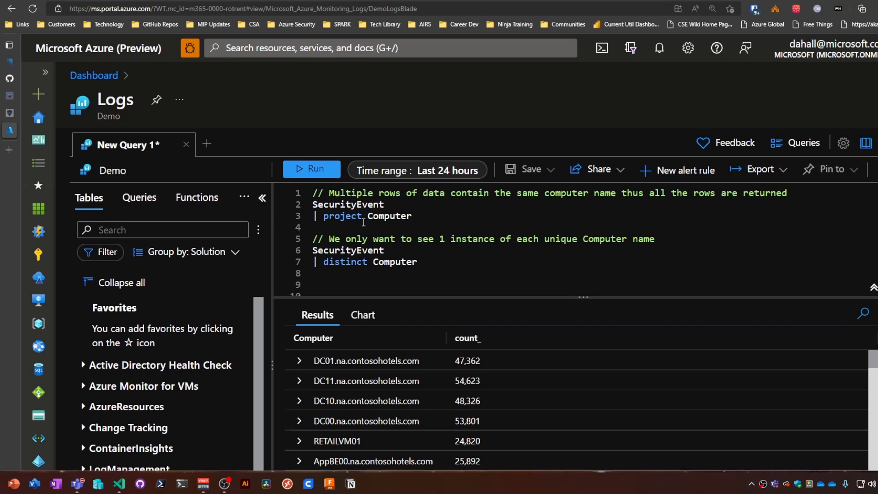
Step: Run the SecurityEvent | project Computer query, returning repeated computer rows such as JBOX00
click(363, 215)
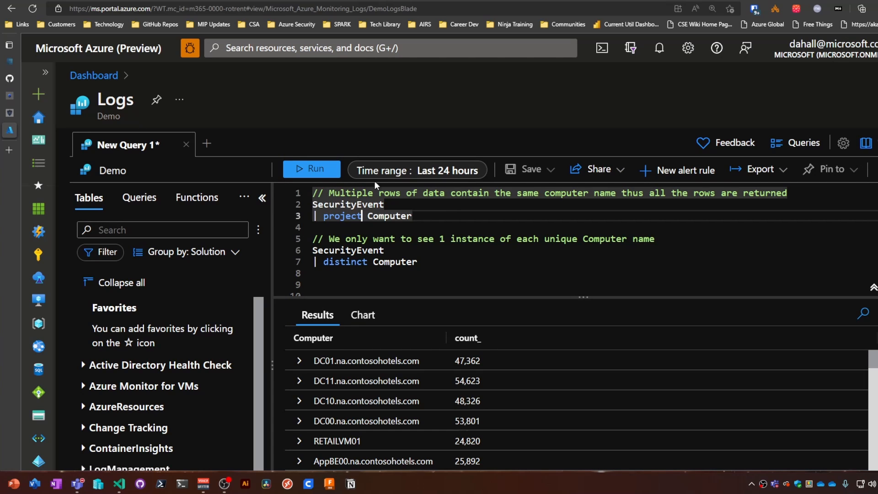
key(shift+Return)
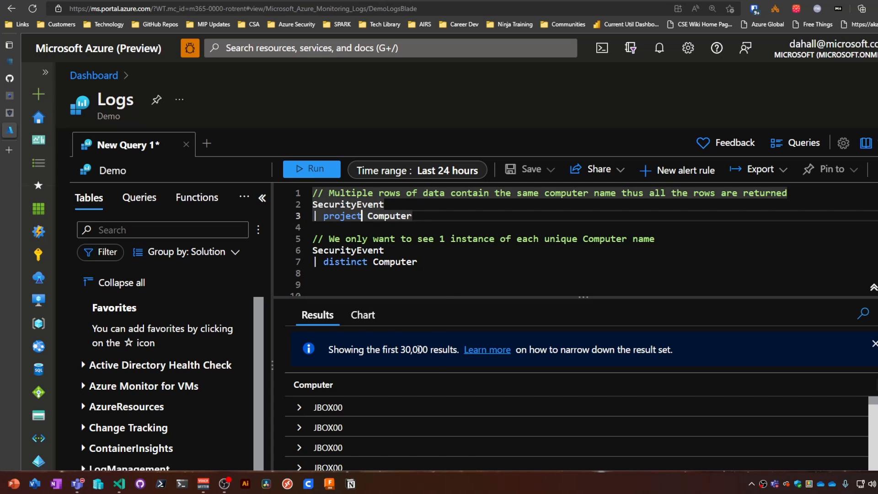
scroll(453, 384, down, 1)
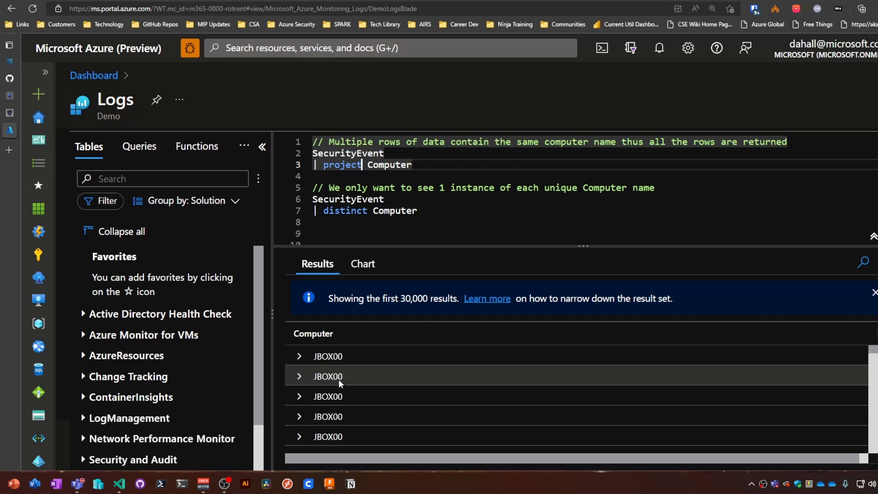
scroll(348, 355, up, 1)
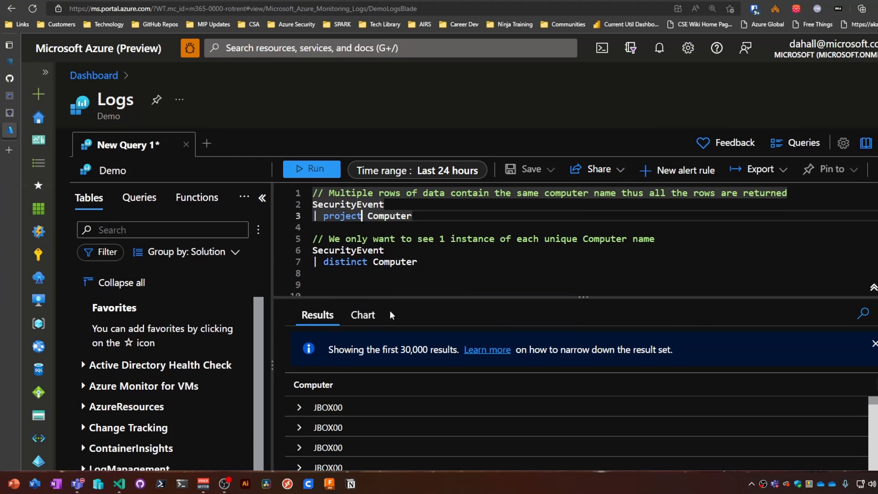
Step: Run the SecurityEvent | distinct Computer query, returning 67 unique computer names
click(347, 262)
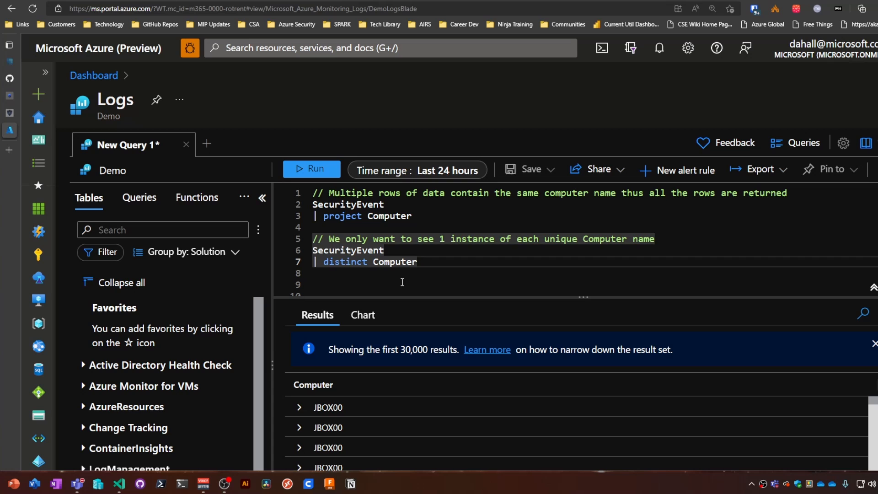
key(shift+Return)
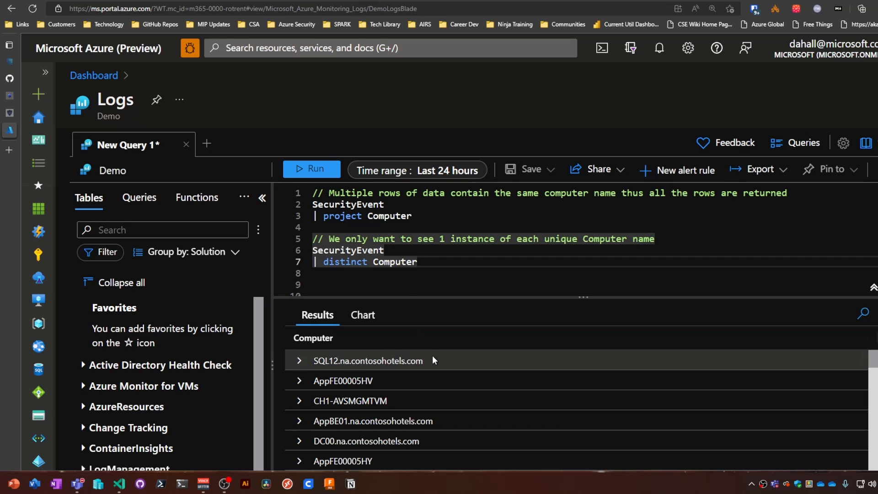
scroll(432, 355, down, 1)
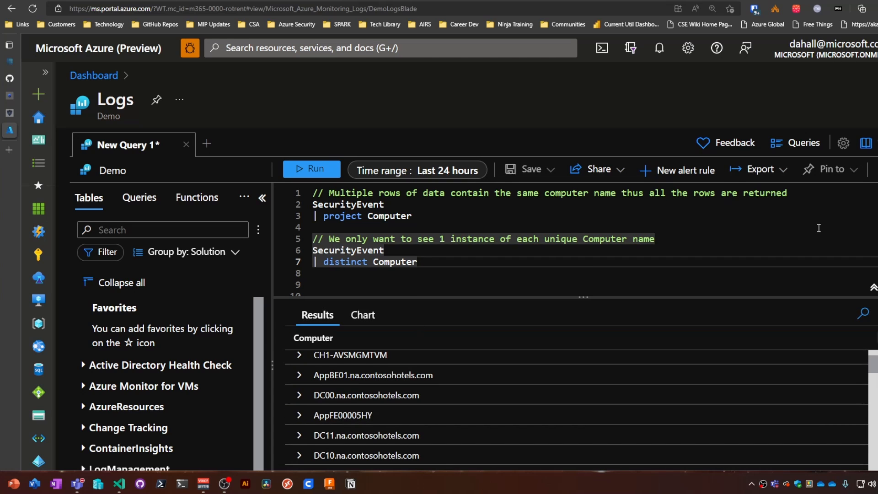
scroll(432, 356, down, 3)
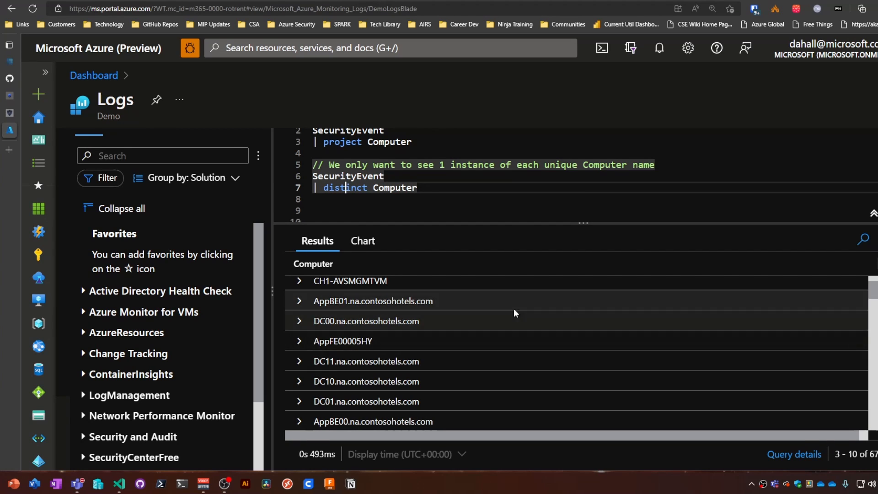
scroll(358, 361, down, 2)
scroll(358, 361, down, 3)
scroll(358, 361, down, 2)
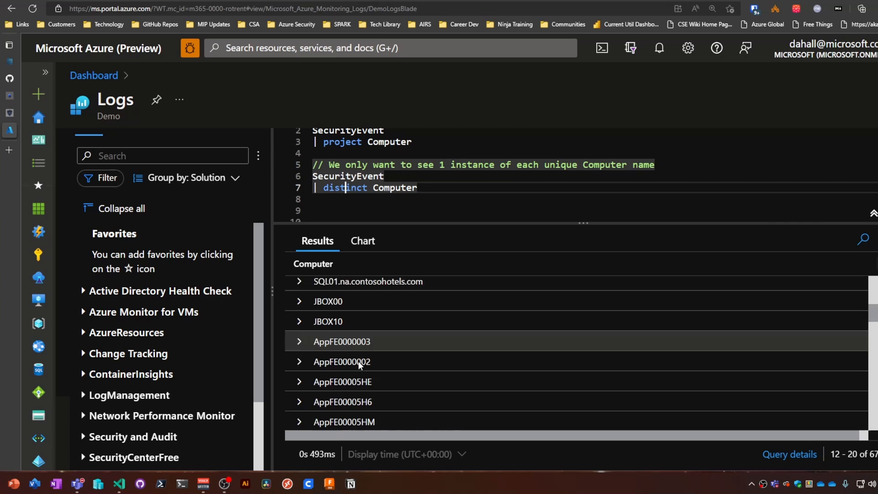
scroll(358, 360, down, 1)
scroll(359, 361, up, 3)
scroll(358, 361, up, 3)
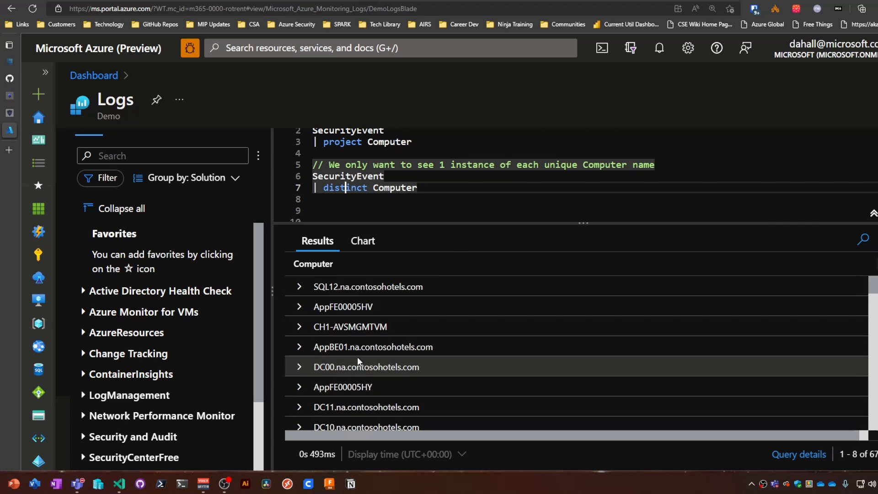
scroll(358, 360, up, 3)
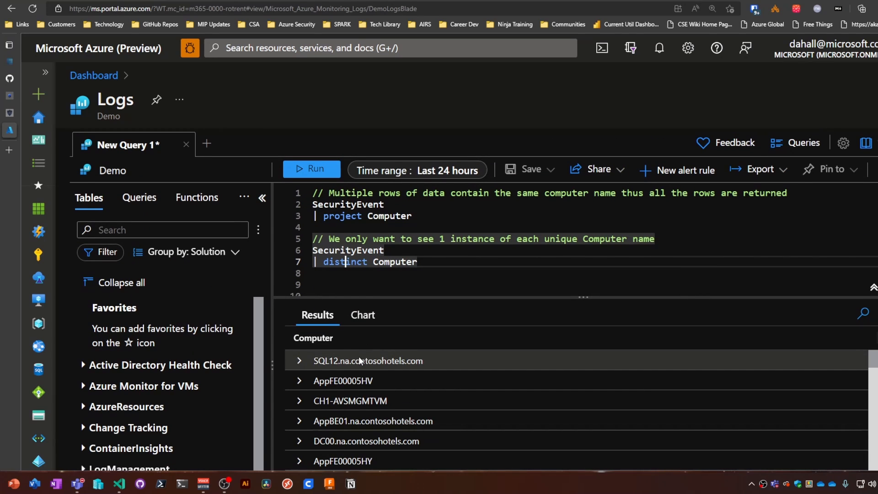
click(436, 260)
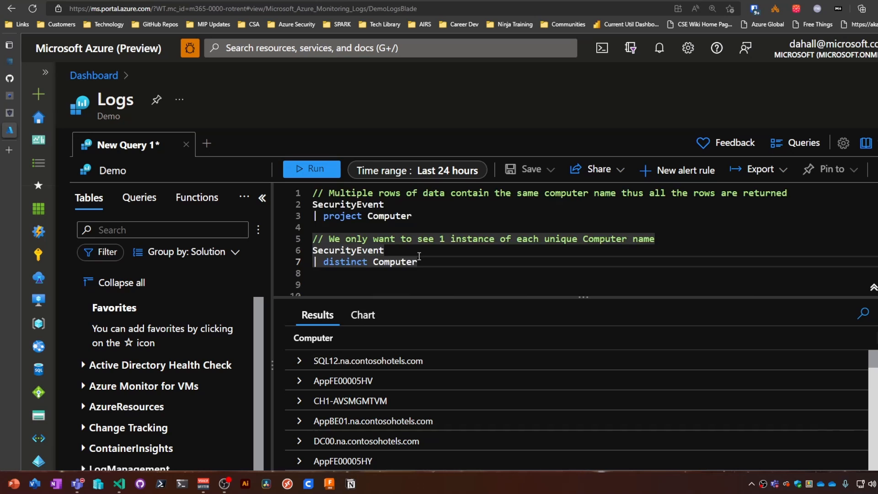
scroll(436, 260, down, 3)
scroll(437, 261, down, 3)
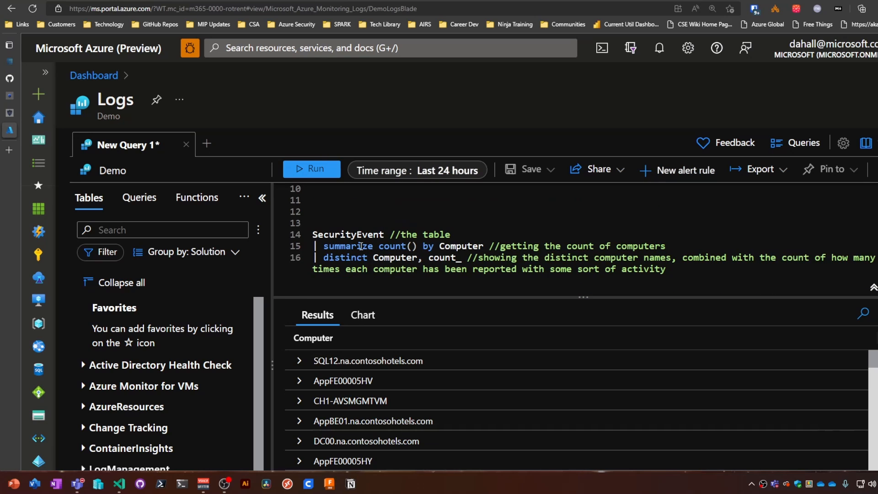
mouse_move(348, 234)
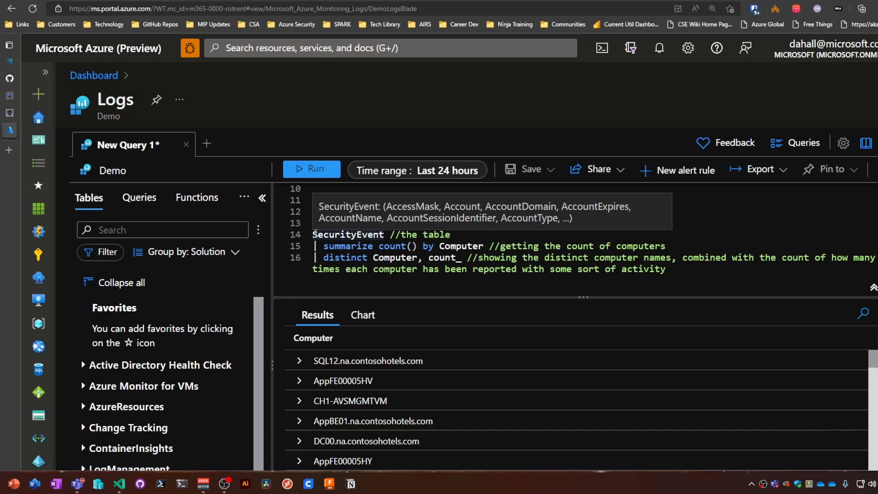
Step: Run the summarize count() by Computer query with distinct Computer, count_, listing counts like DC11 at 55,003
drag(315, 246, 439, 235)
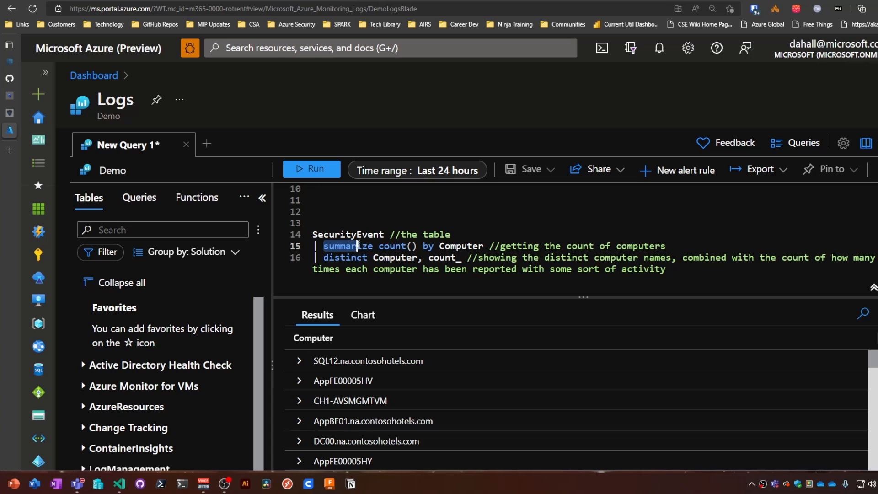
drag(325, 246, 483, 246)
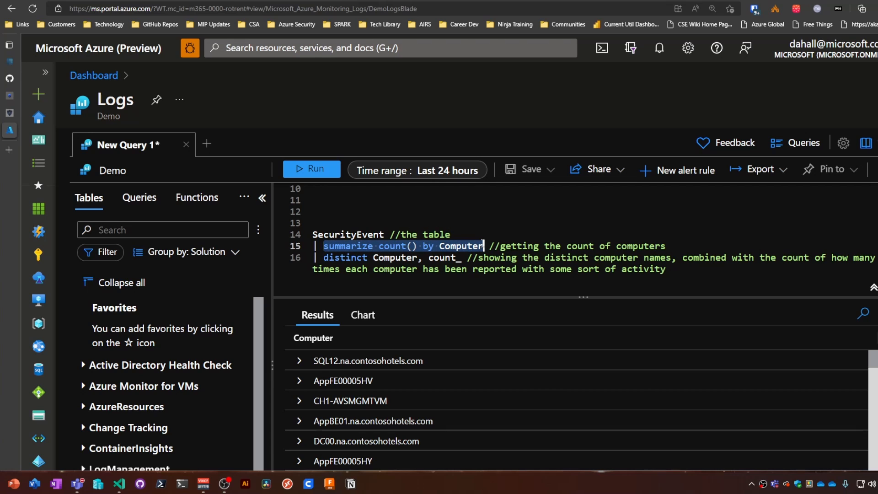
drag(324, 258, 462, 258)
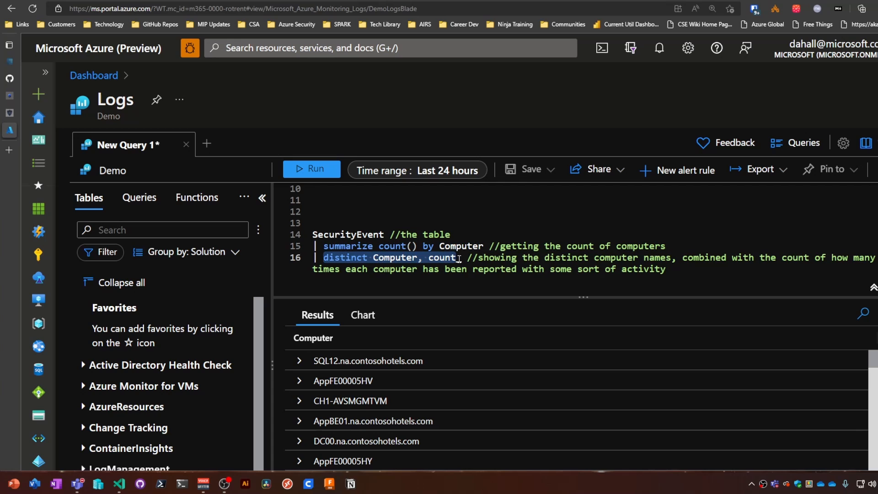
key(shift+Return)
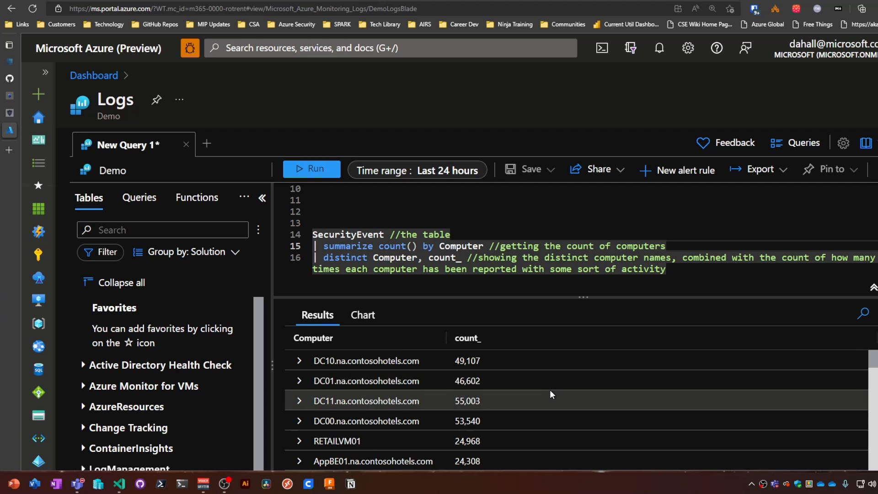